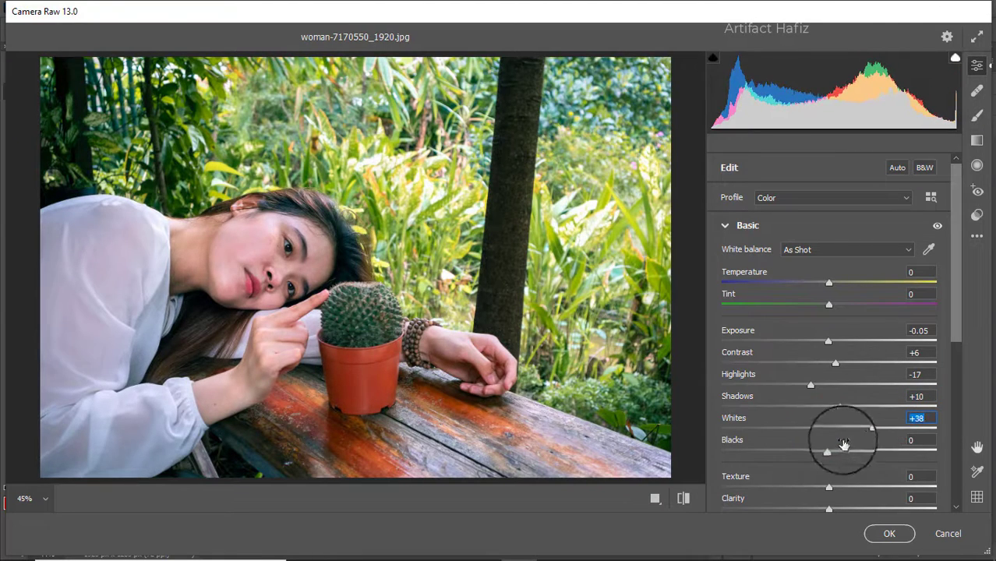
Set Blacks to -3, Texture to -3, Clarity to +8 and Dehaze to +22 in the Basic adjustments.
mouse_move(828, 454)
mouse_down()
mouse_move(867, 441)
mouse_move(771, 444)
mouse_move(826, 445)
mouse_up()
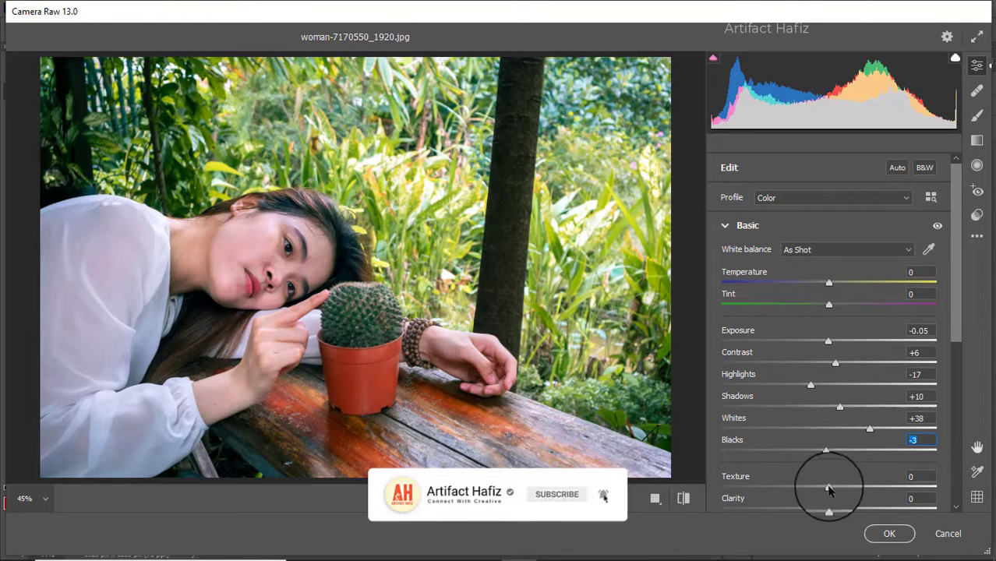
scroll(810, 460, down, 2)
scroll(808, 452, down, 2)
drag(829, 380, 855, 429)
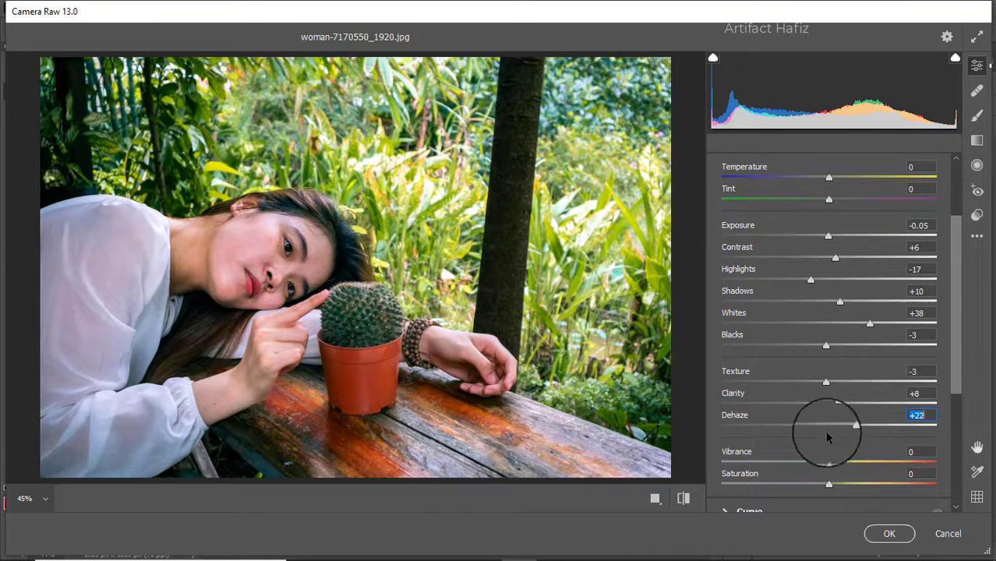
Set Vibrance to +68 and Saturation to -10 in the Basic adjustments.
drag(829, 462, 900, 460)
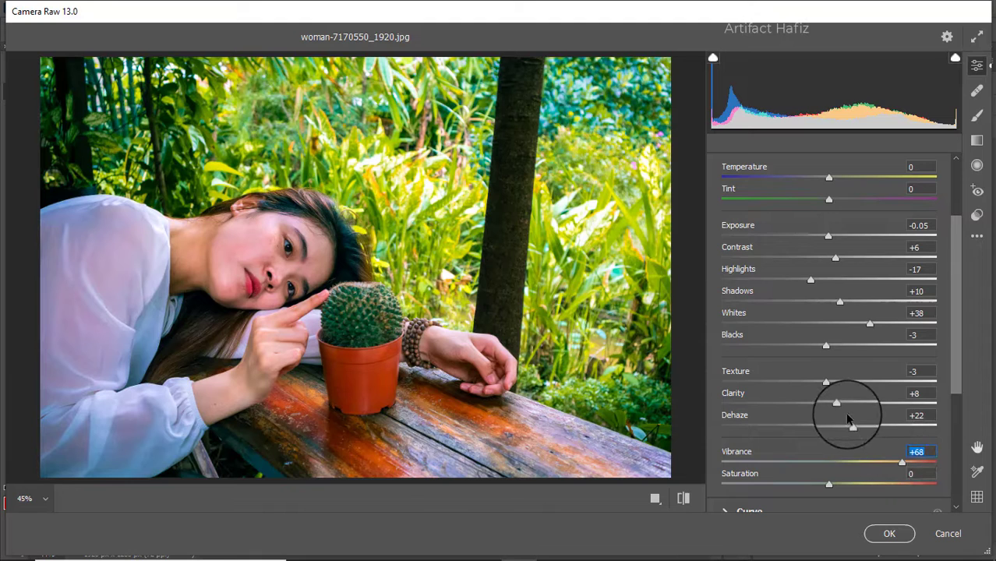
scroll(845, 415, down, 2)
drag(828, 414, 818, 413)
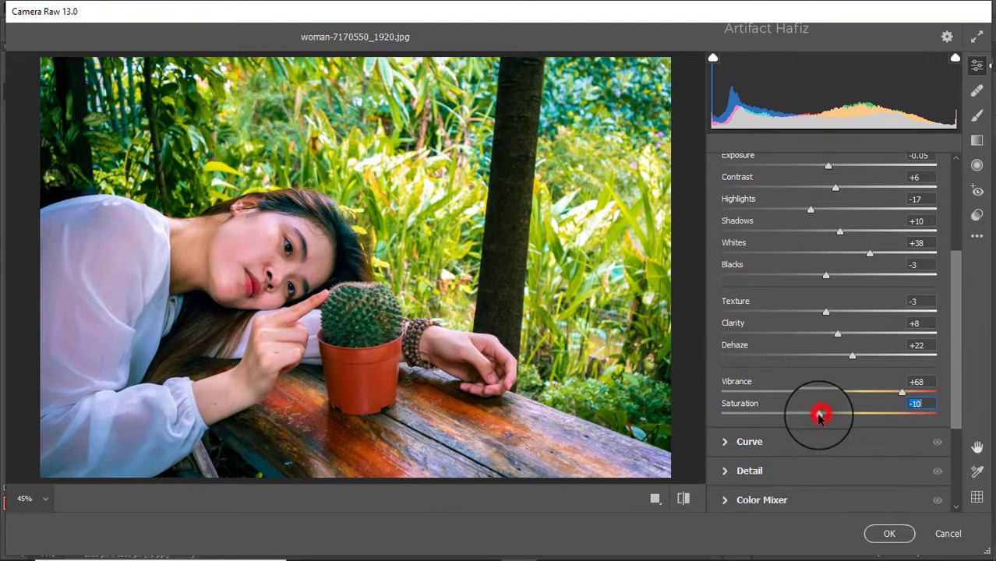
Shape the main point curve with points at input 65, output 60 and input 190, output 195.
click(780, 439)
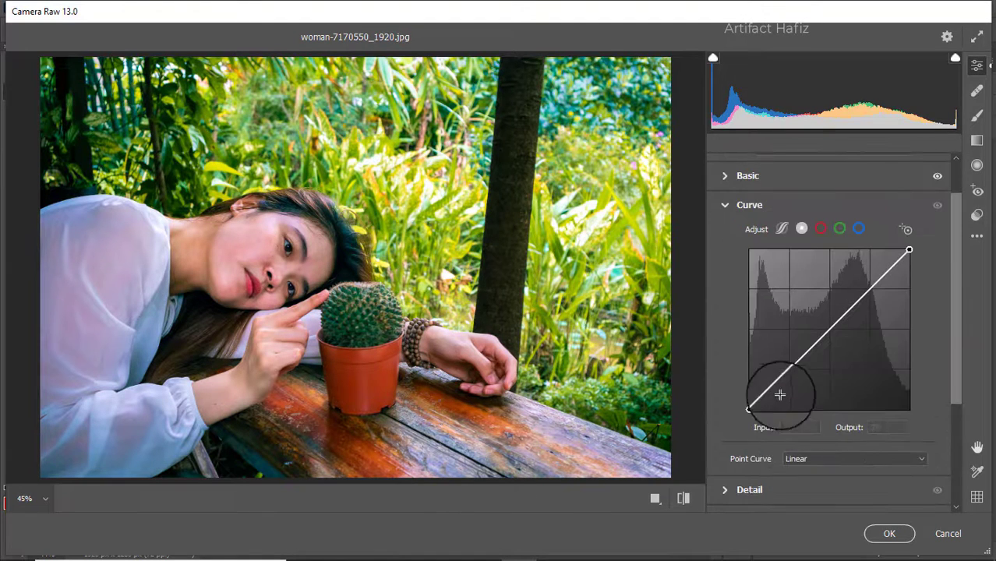
click(790, 372)
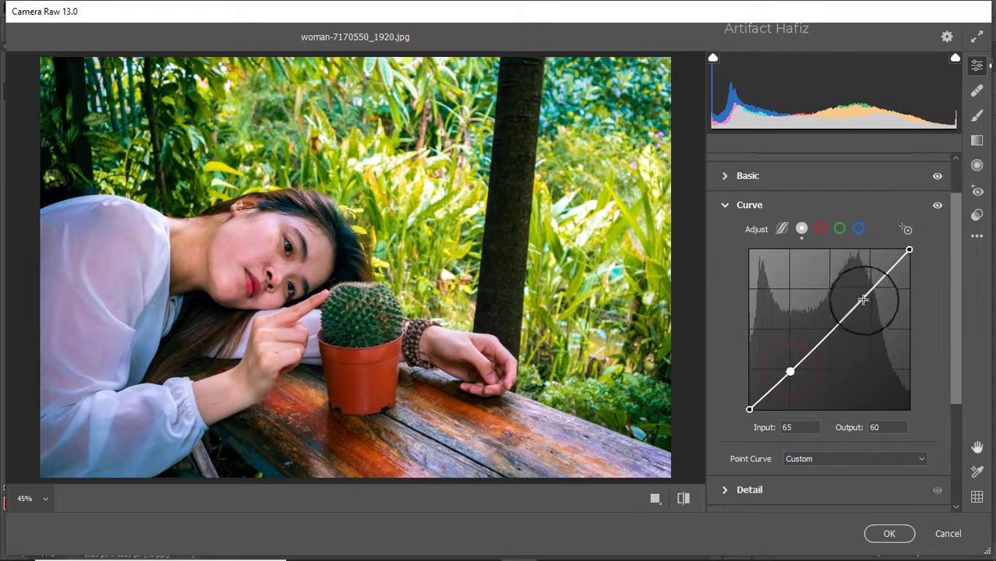
click(867, 289)
drag(867, 289, 868, 288)
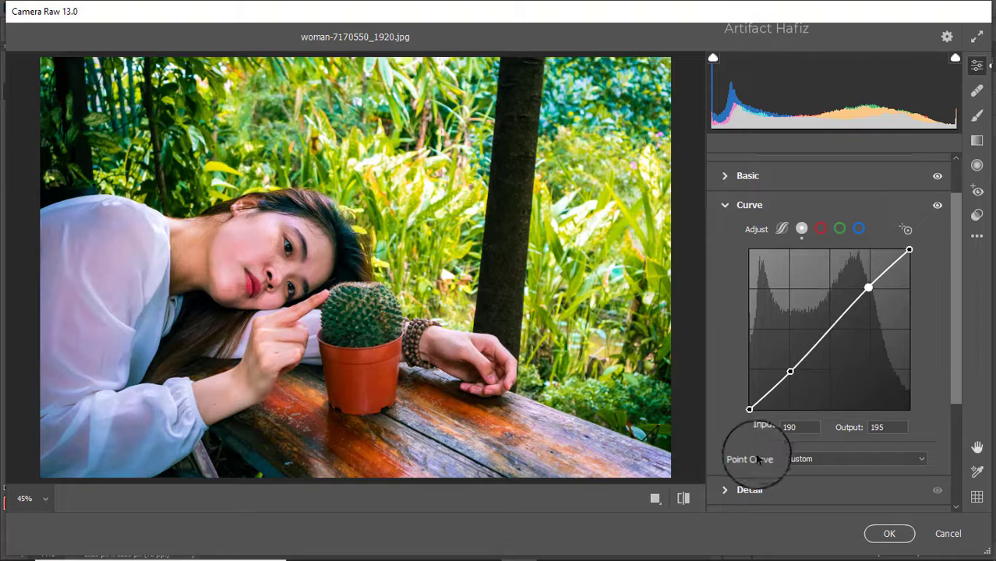
Raise the blue channel curve's black point to output 13 and add a point at input 64, output 66.
click(858, 228)
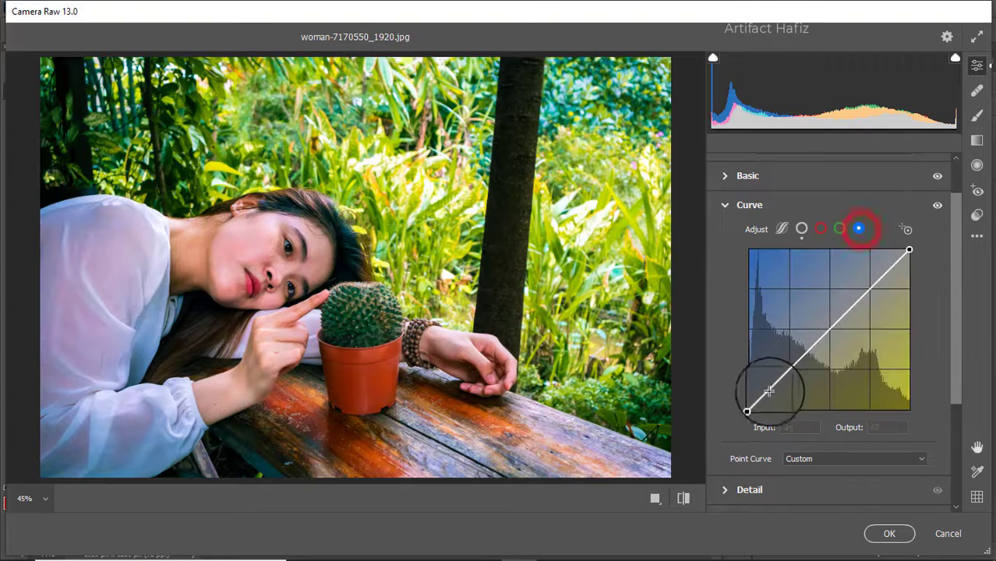
drag(750, 408, 750, 404)
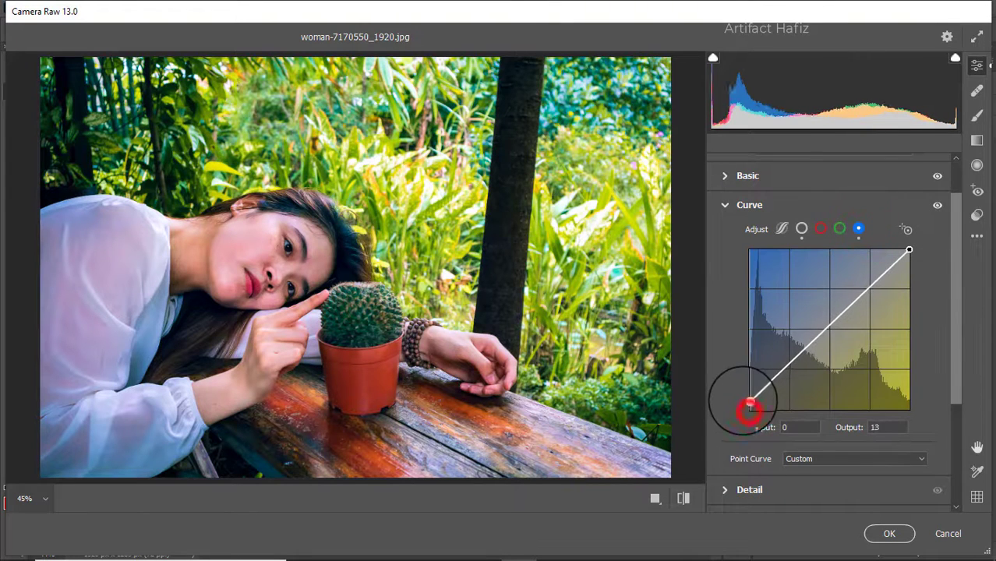
click(789, 370)
drag(788, 370, 789, 367)
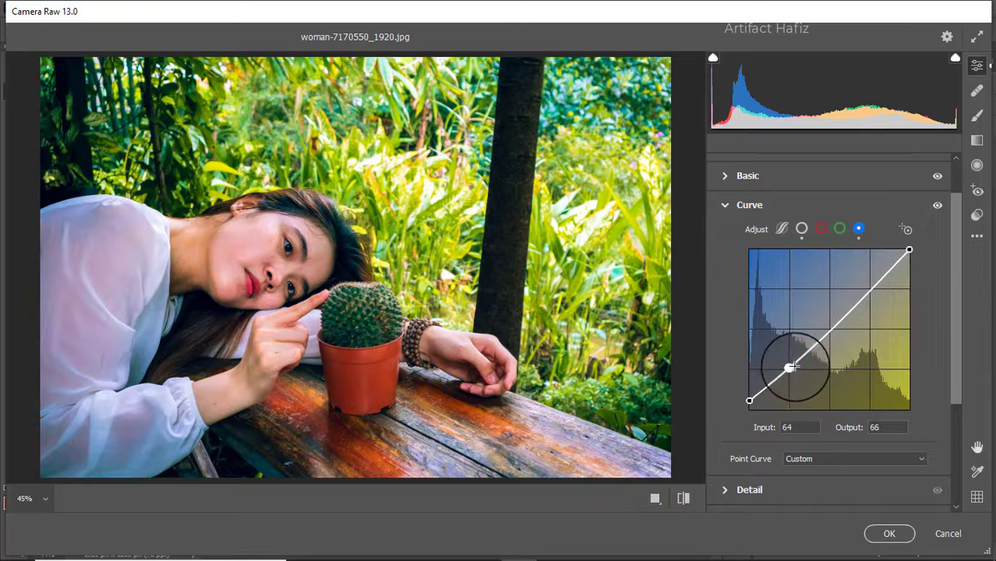
Set the Detail adjustments to Sharpening 8, Noise Reduction 10 and Color Noise Reduction 10.
scroll(751, 445, down, 1)
scroll(752, 446, down, 1)
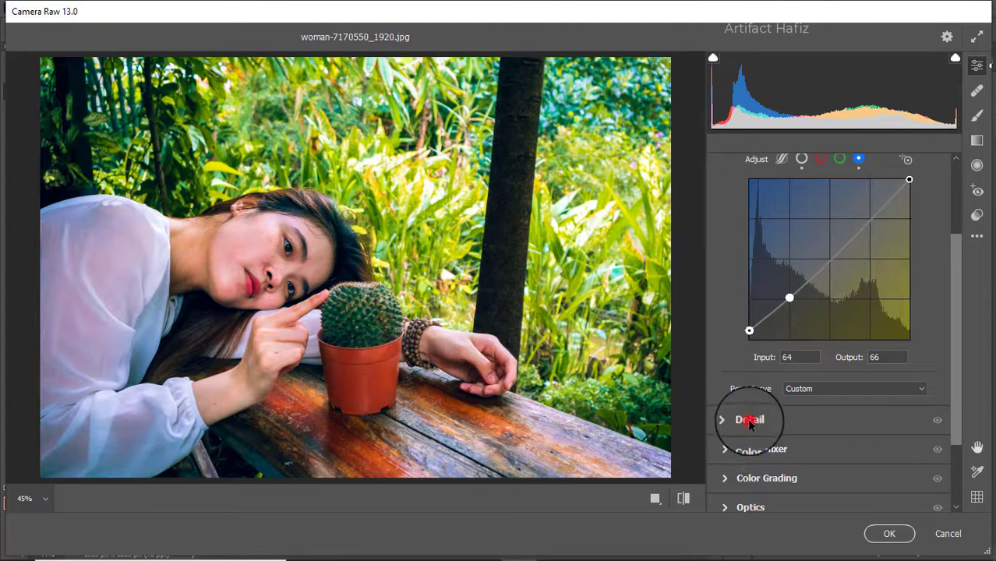
click(749, 420)
drag(722, 319, 743, 345)
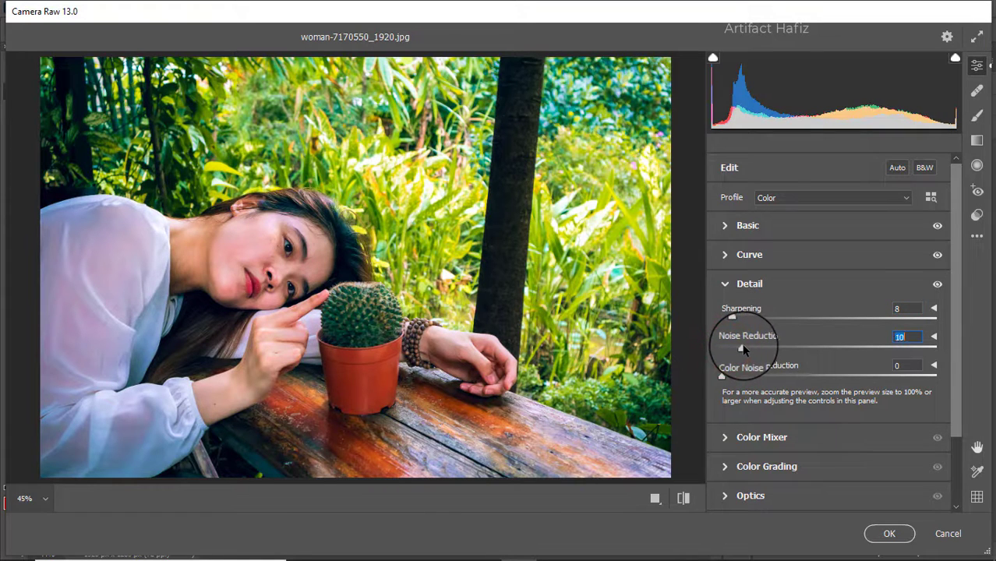
drag(737, 379, 744, 380)
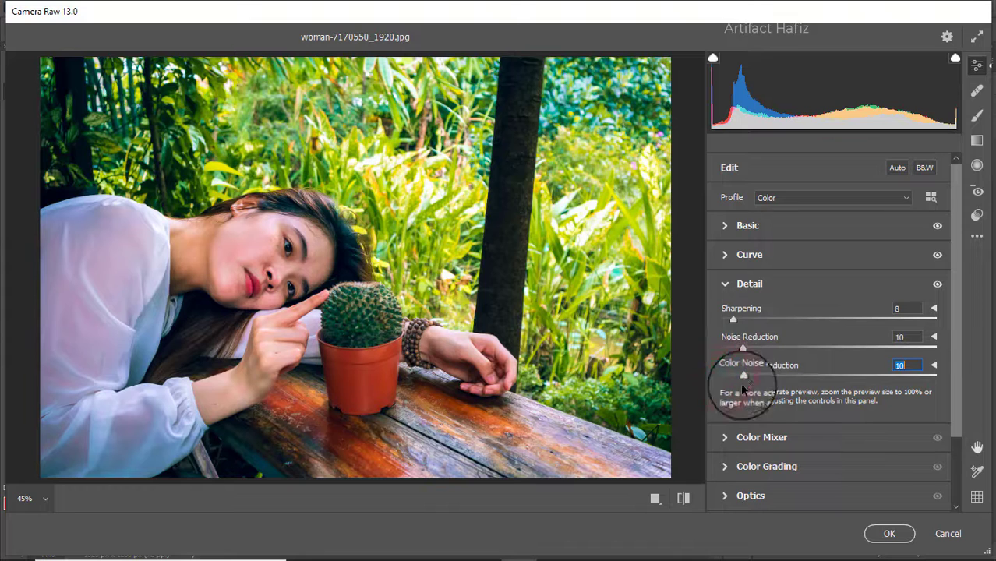
Set the Color Mixer saturation to Oranges +44, Yellows -34, Greens -93, Aquas +10 and Blues +14.
click(726, 437)
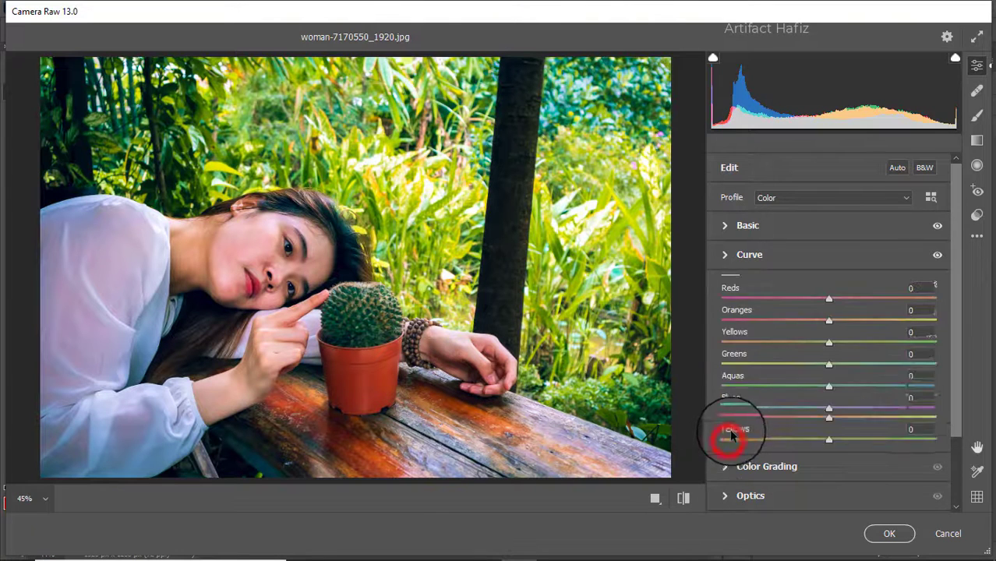
click(770, 261)
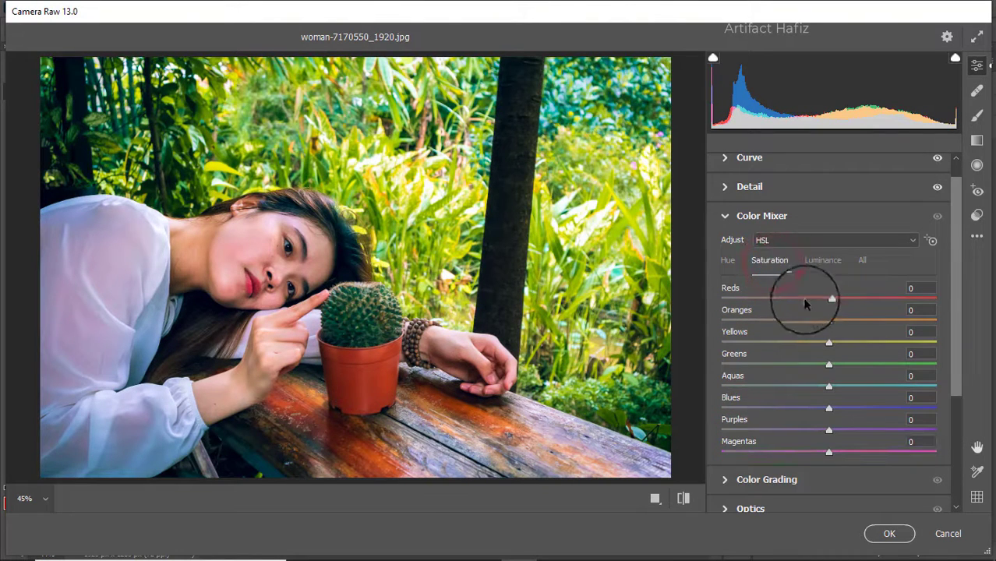
drag(827, 298, 701, 374)
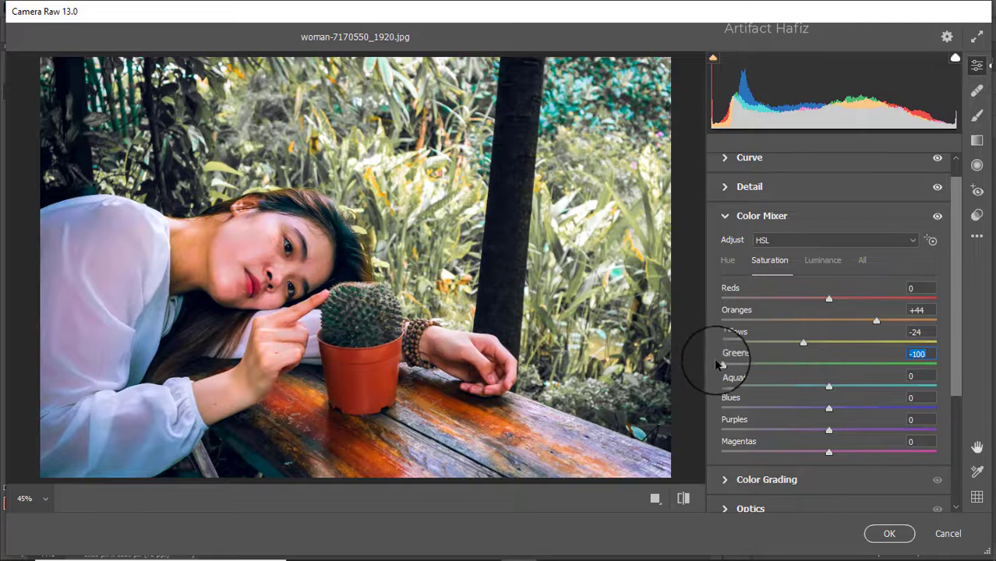
mouse_move(718, 364)
mouse_down()
mouse_move(756, 364)
mouse_move(730, 371)
mouse_up()
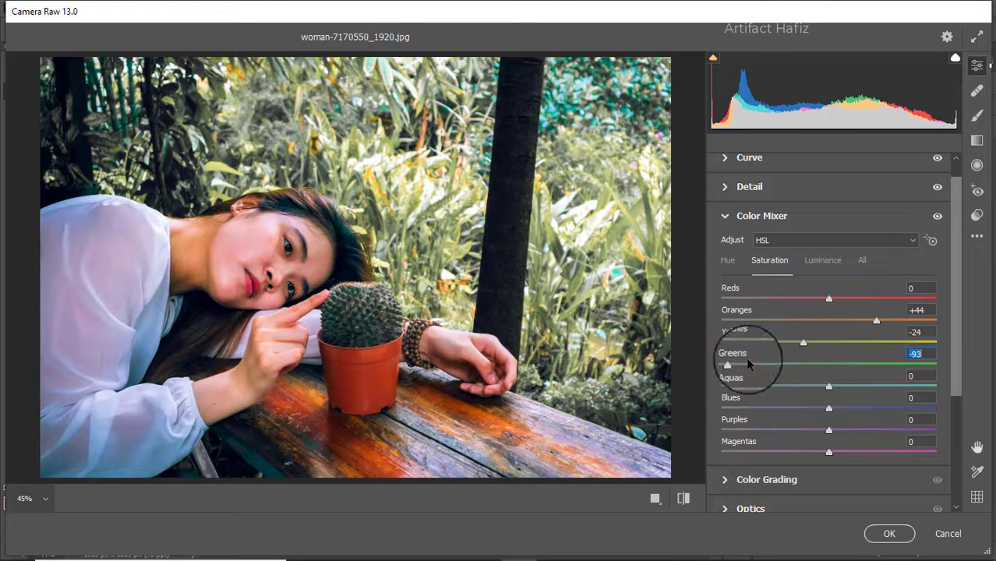
mouse_move(803, 344)
mouse_down()
mouse_move(779, 343)
mouse_move(793, 344)
mouse_up()
drag(818, 388, 840, 407)
Set the Color Mixer luminance to Oranges +2, Yellows -30, Greens -24, Aquas -4 and Blues -21.
click(825, 261)
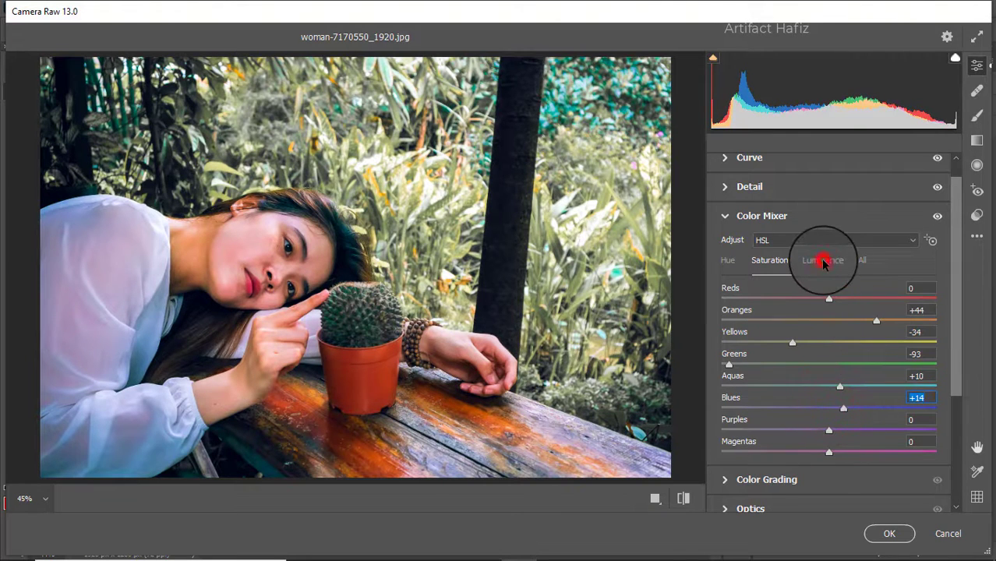
drag(827, 341, 804, 406)
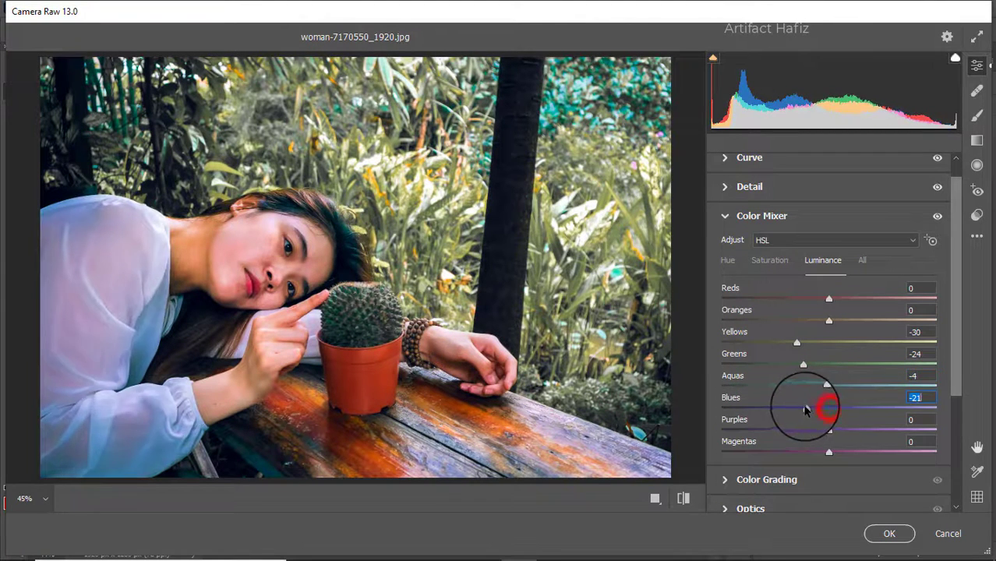
mouse_move(829, 322)
mouse_down()
mouse_move(850, 322)
mouse_move(831, 323)
mouse_up()
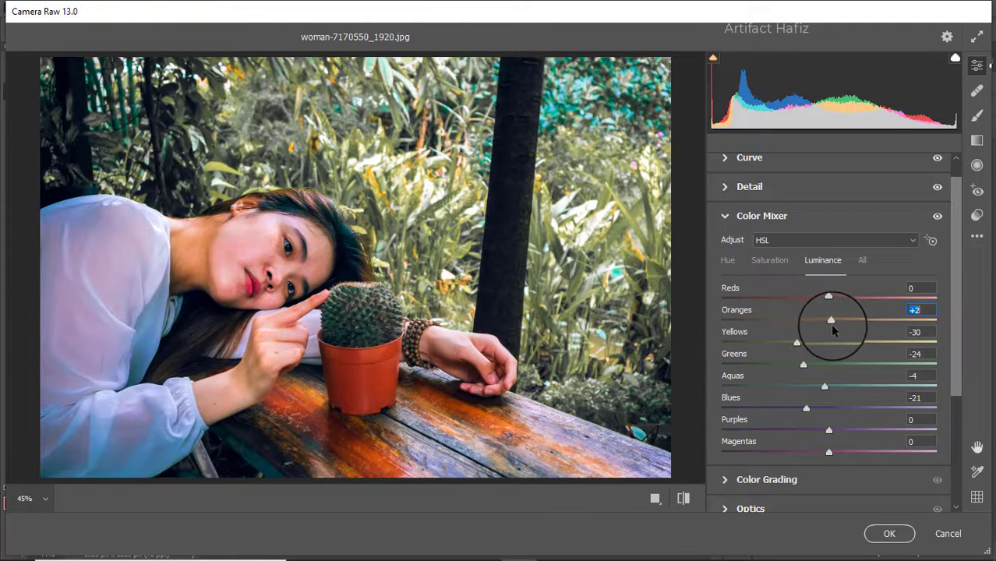
Set the Color Mixer hue to Yellows -35, Greens -3, Aquas -40 and Blues -52.
click(726, 260)
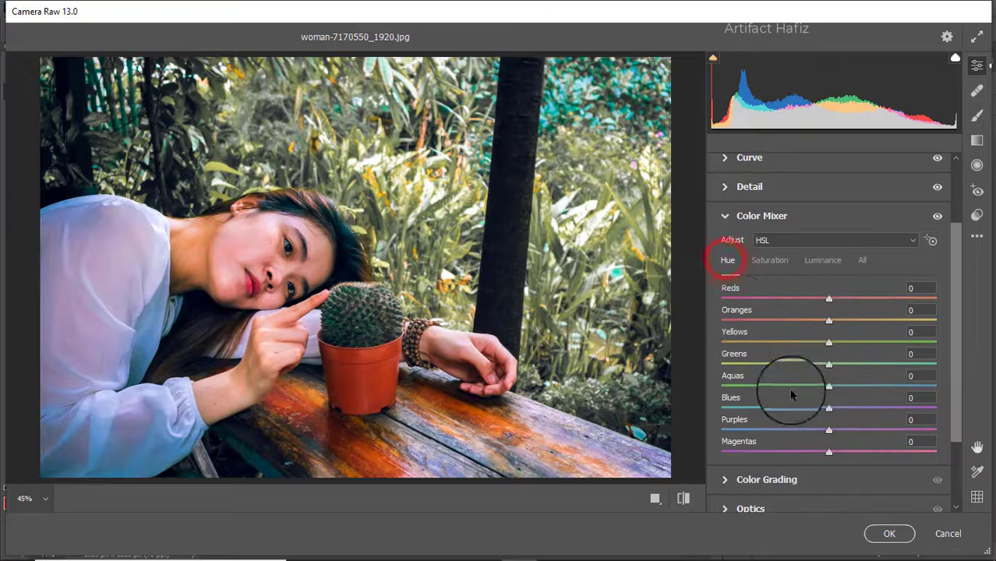
drag(830, 365, 788, 383)
drag(828, 408, 774, 409)
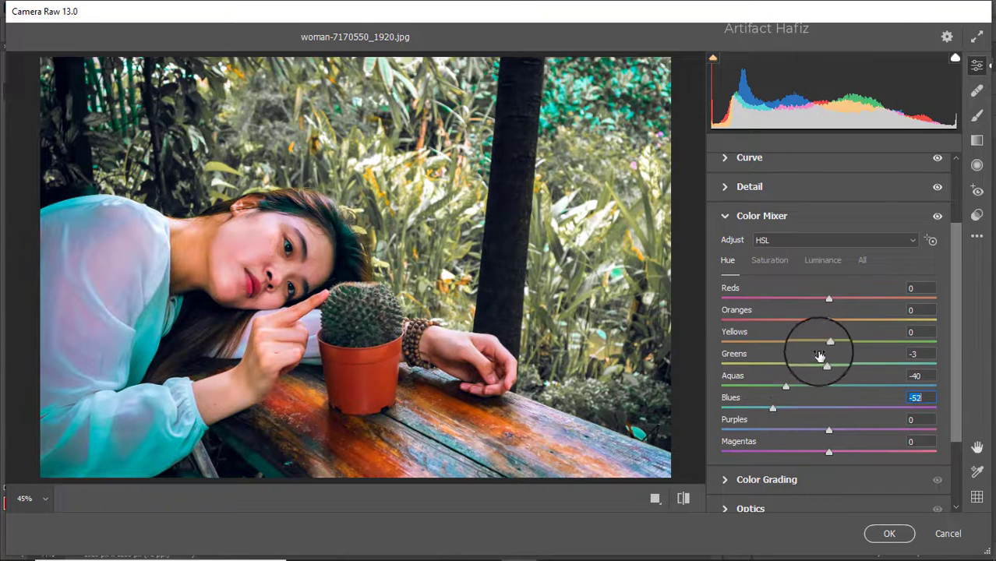
drag(828, 343, 792, 363)
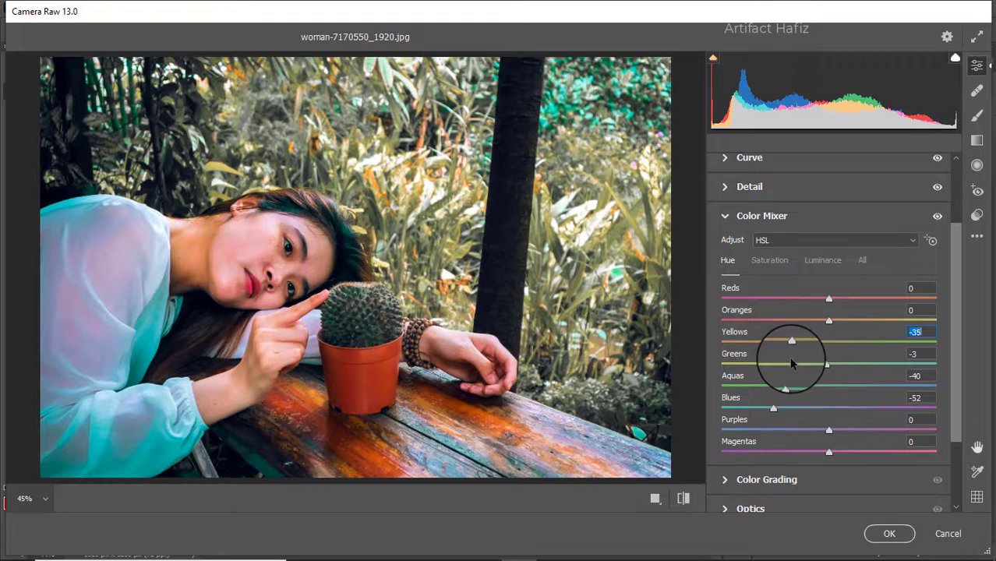
Color grade the shadows with hue 240, saturation 17, and tint the highlights slightly yellow-green.
click(765, 479)
drag(782, 388, 761, 421)
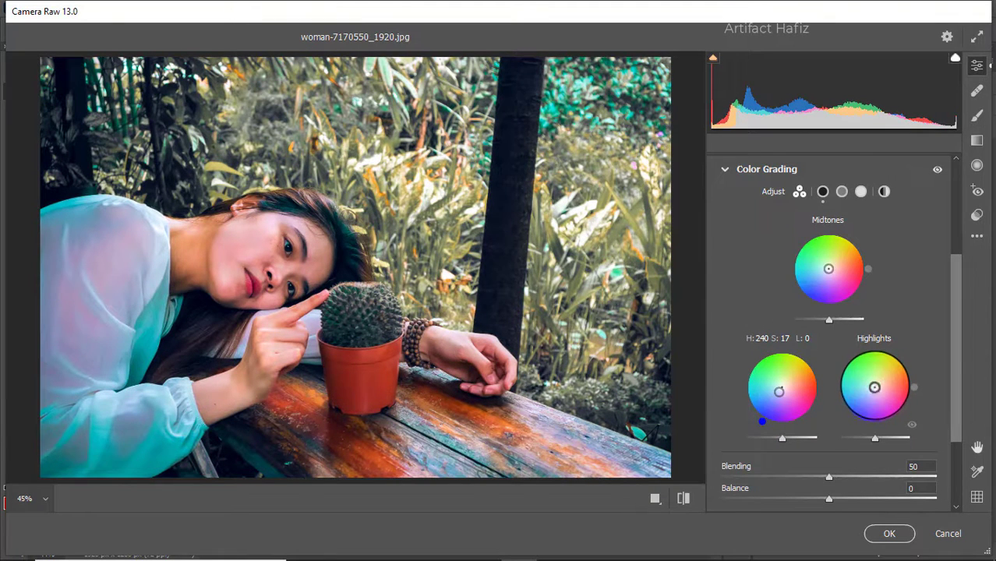
drag(874, 390, 886, 356)
Set the Calibration saturation to -24 for Red Primary, +63 for Green Primary and -16 for Blue Primary.
scroll(760, 406, down, 3)
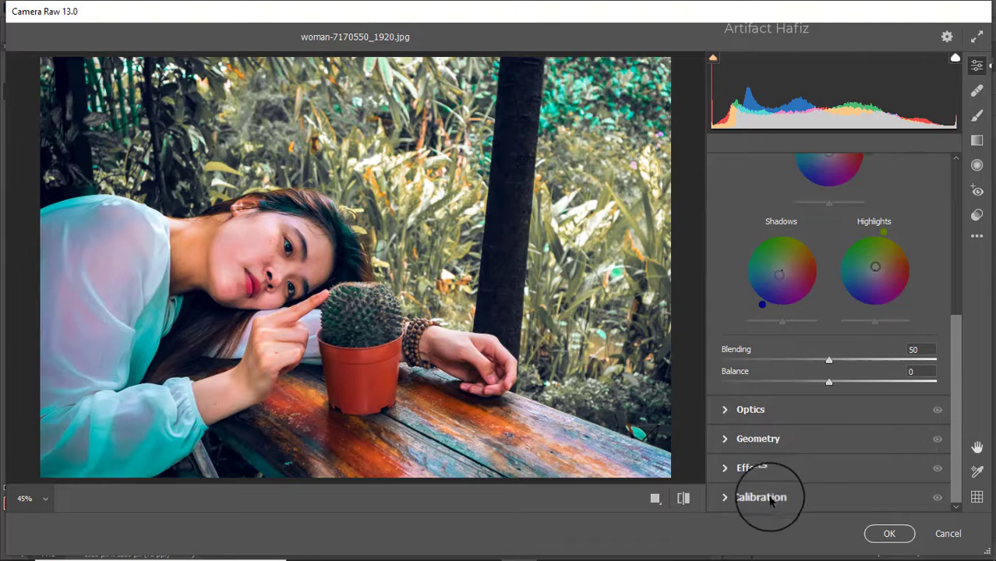
click(769, 499)
drag(828, 434, 898, 431)
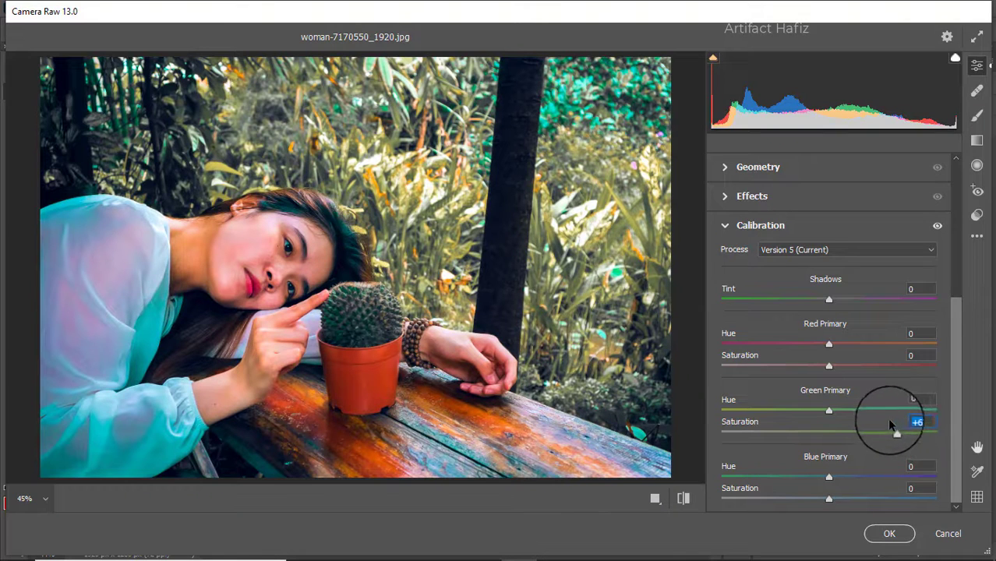
click(841, 497)
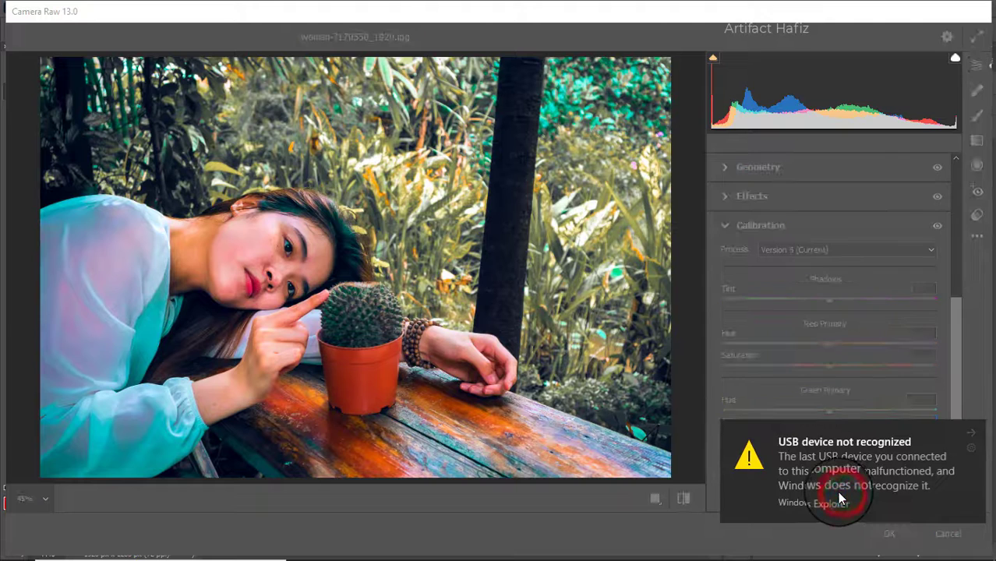
click(606, 345)
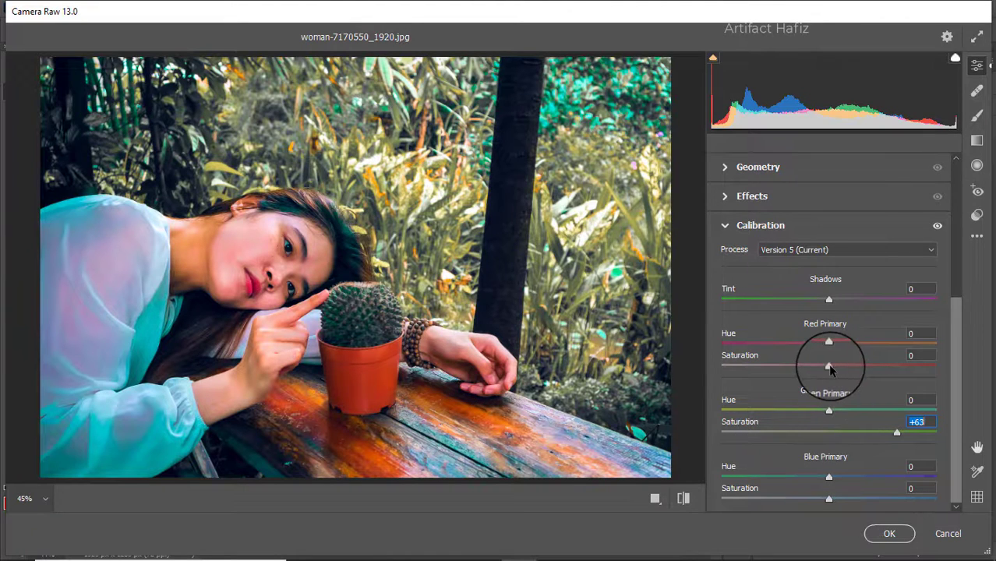
drag(807, 368, 803, 366)
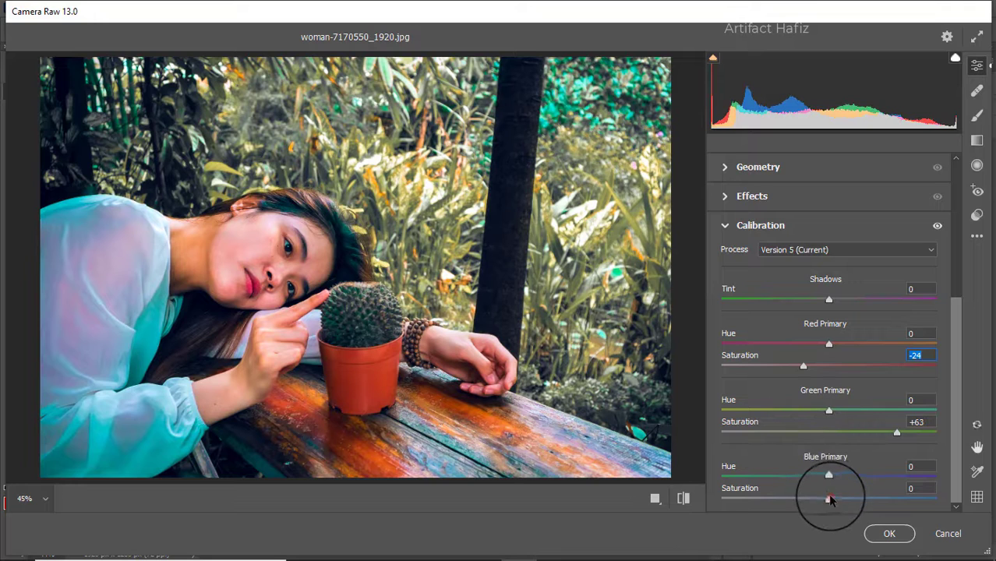
drag(828, 498, 810, 500)
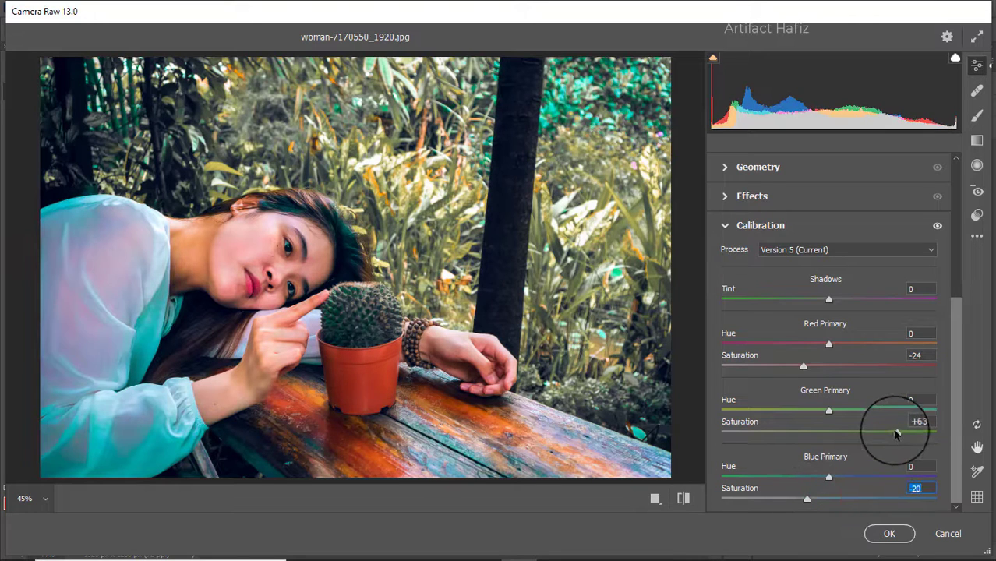
drag(807, 498, 816, 491)
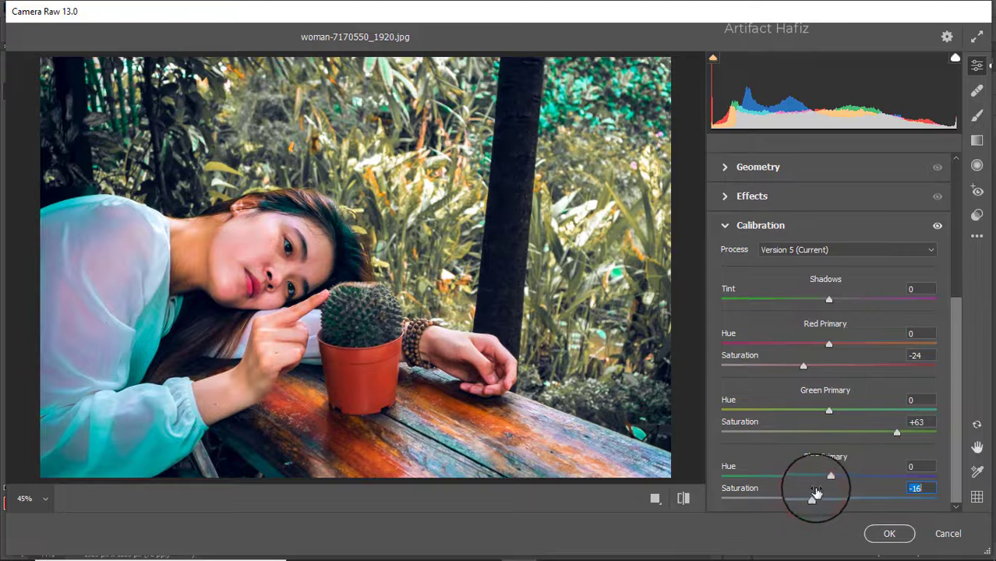
Add a graduated filter from the photo's upper-right corner to the bracelet beside the cactus, with Exposure -2.00.
click(976, 140)
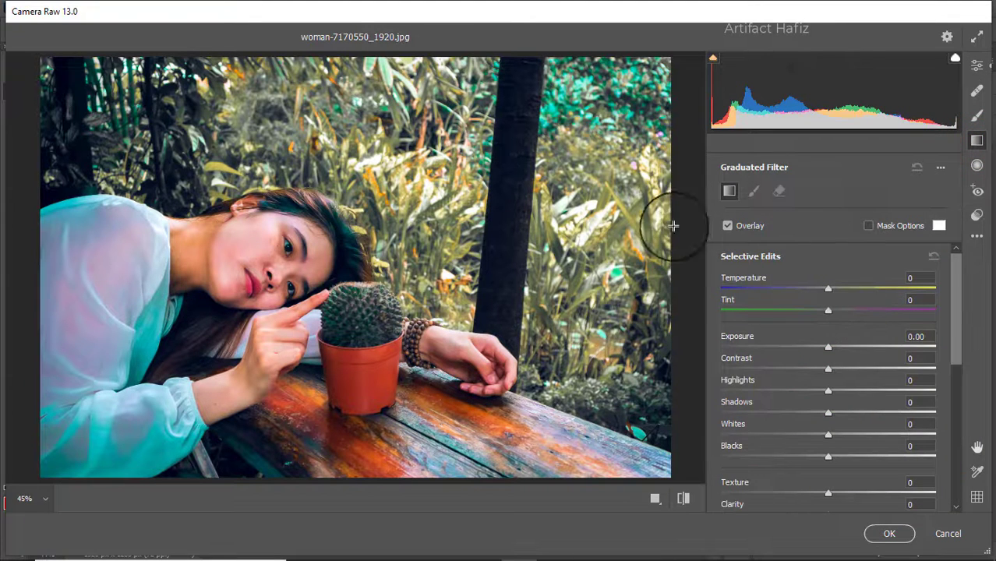
drag(668, 68, 564, 174)
drag(525, 203, 397, 314)
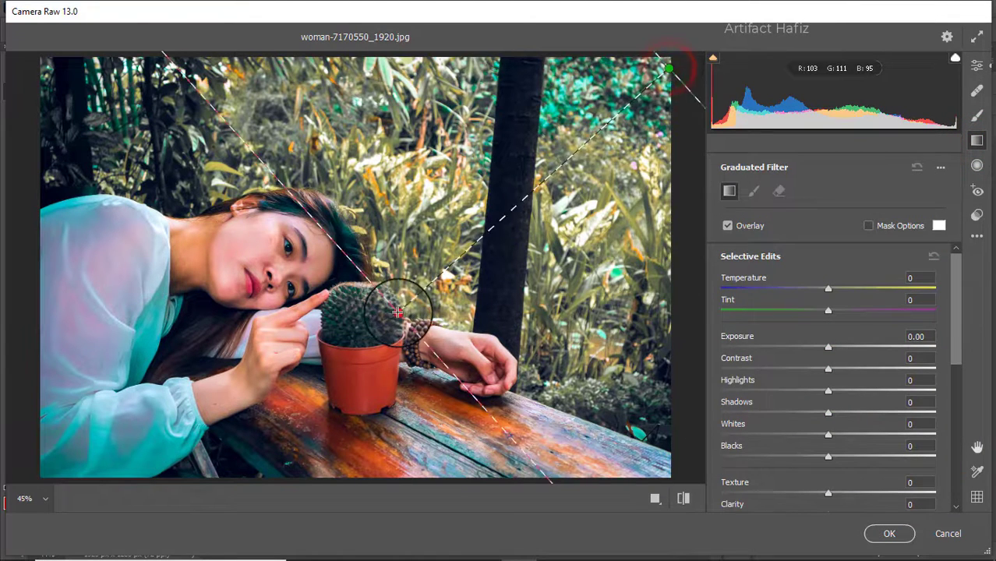
drag(828, 347, 775, 347)
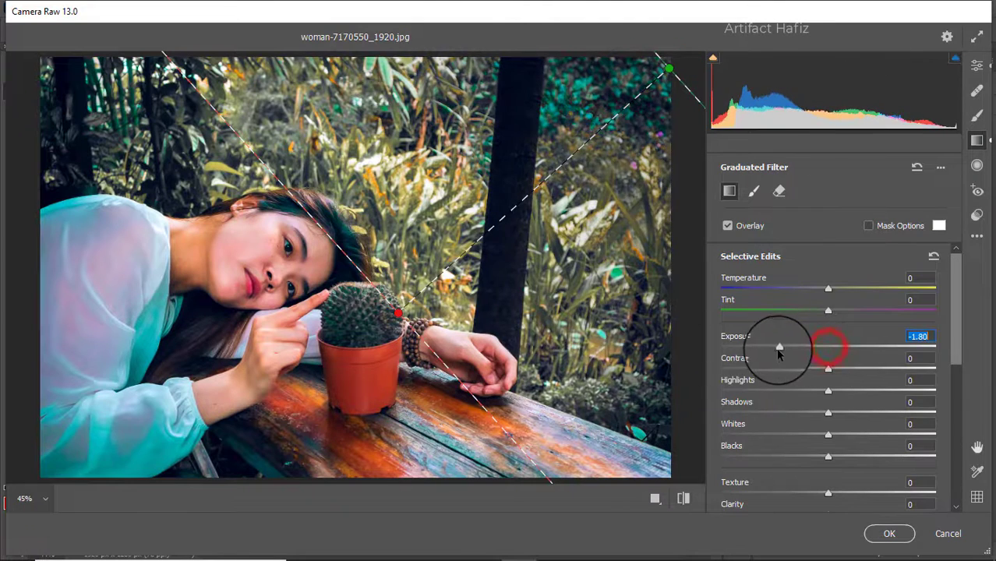
drag(391, 314, 422, 331)
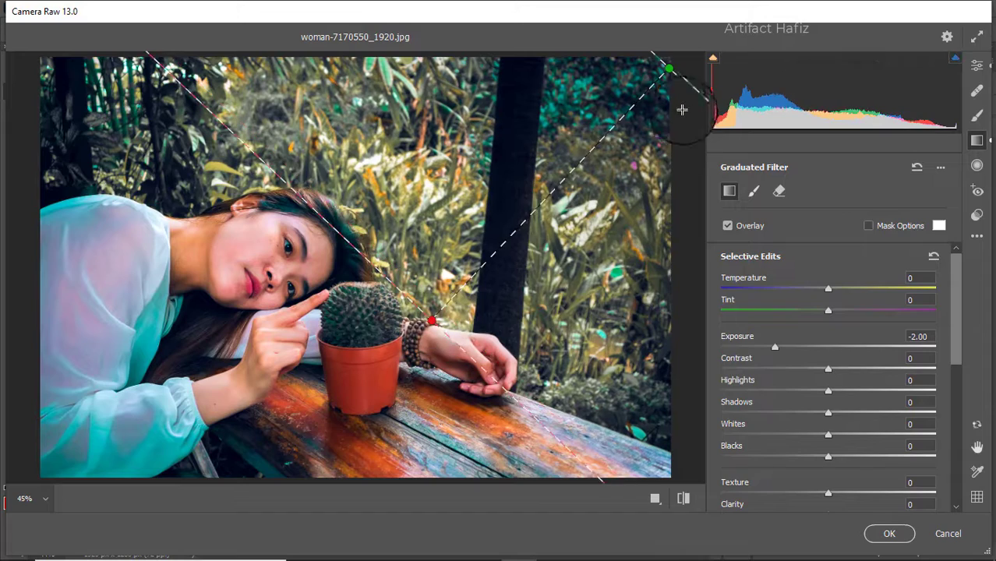
Move the graduated filter's start point onto the dark wooden post and its end point to the cactus pot's rim beside the bracelet.
drag(669, 69, 501, 239)
drag(440, 332, 415, 349)
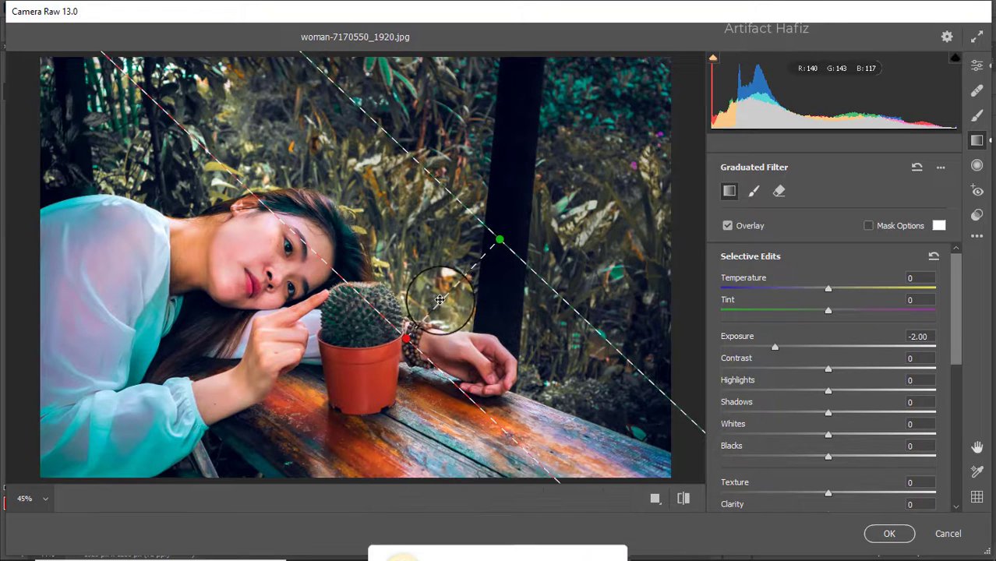
mouse_move(499, 241)
mouse_down()
mouse_move(492, 224)
mouse_move(505, 224)
mouse_up()
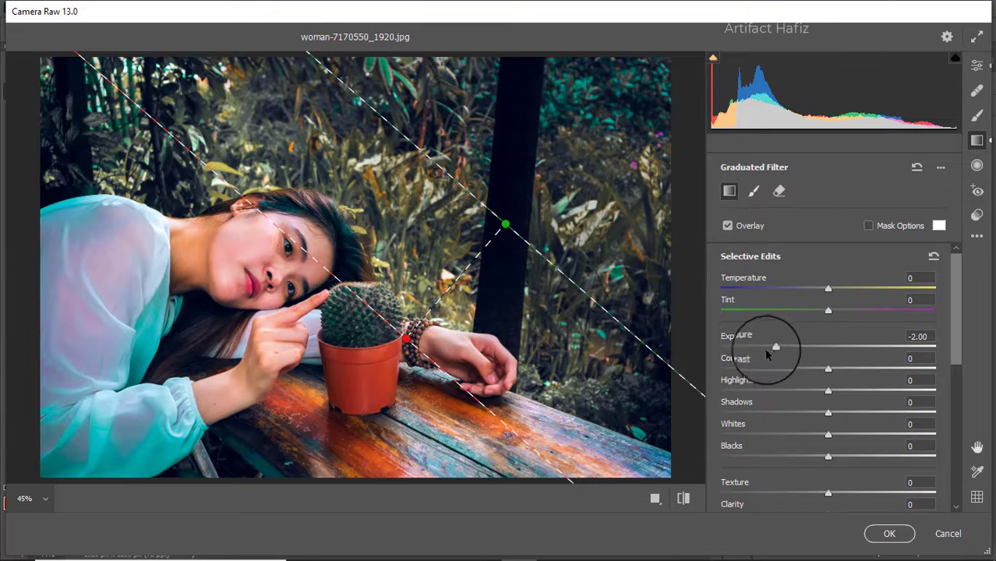
Set the graduated filter's Exposure to -1.75 and Blacks to +14.
drag(774, 351, 783, 349)
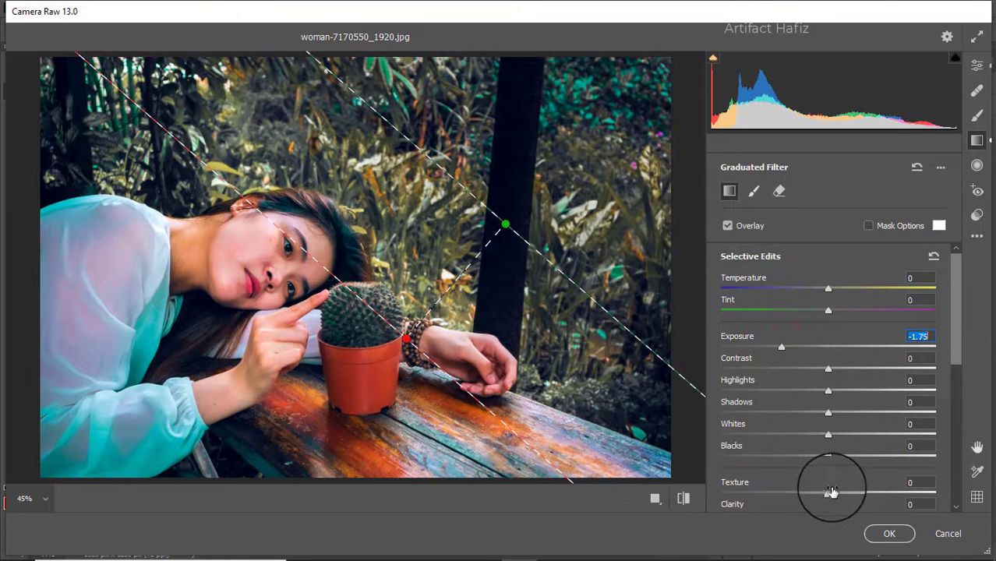
scroll(828, 490, down, 2)
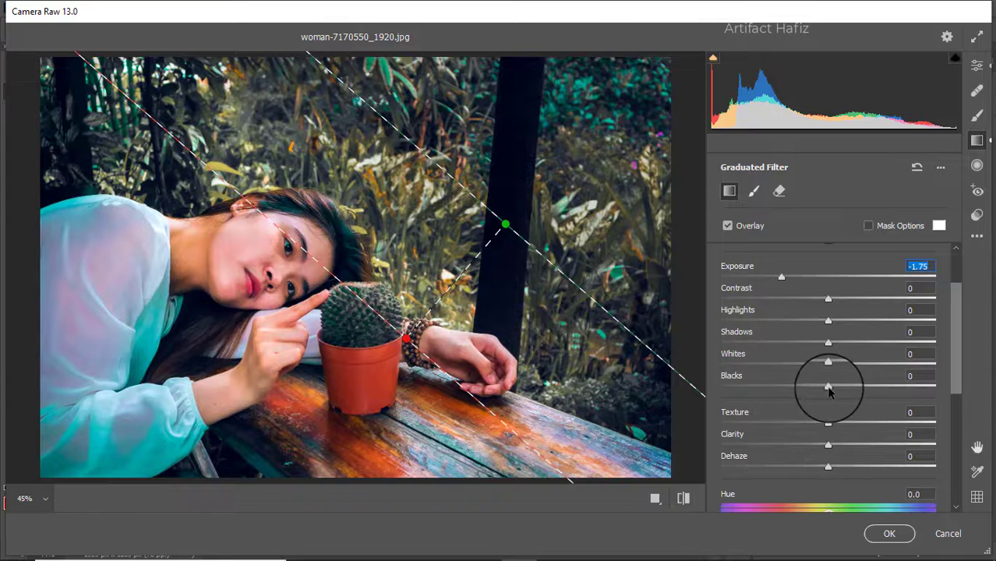
drag(828, 390, 854, 387)
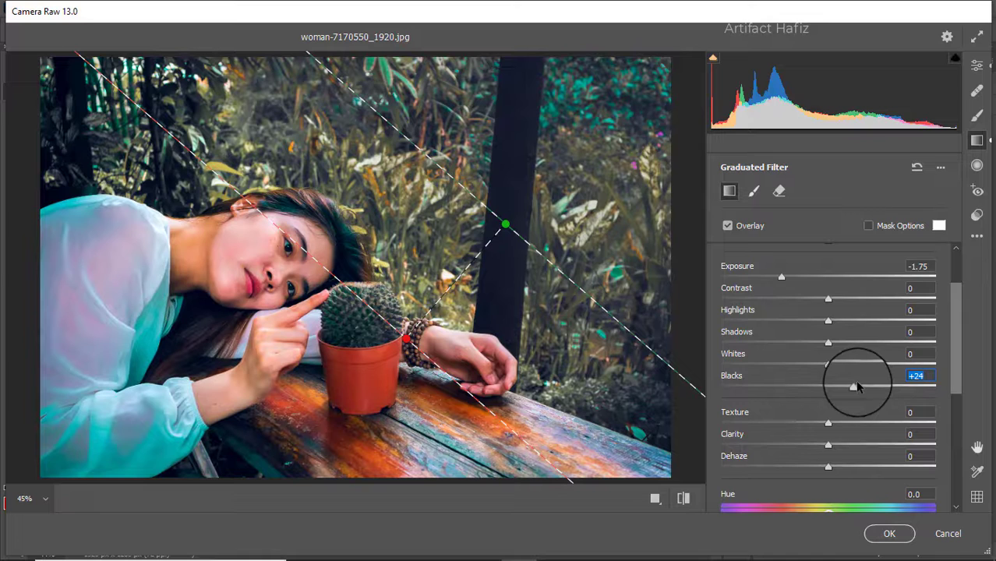
drag(851, 392, 845, 394)
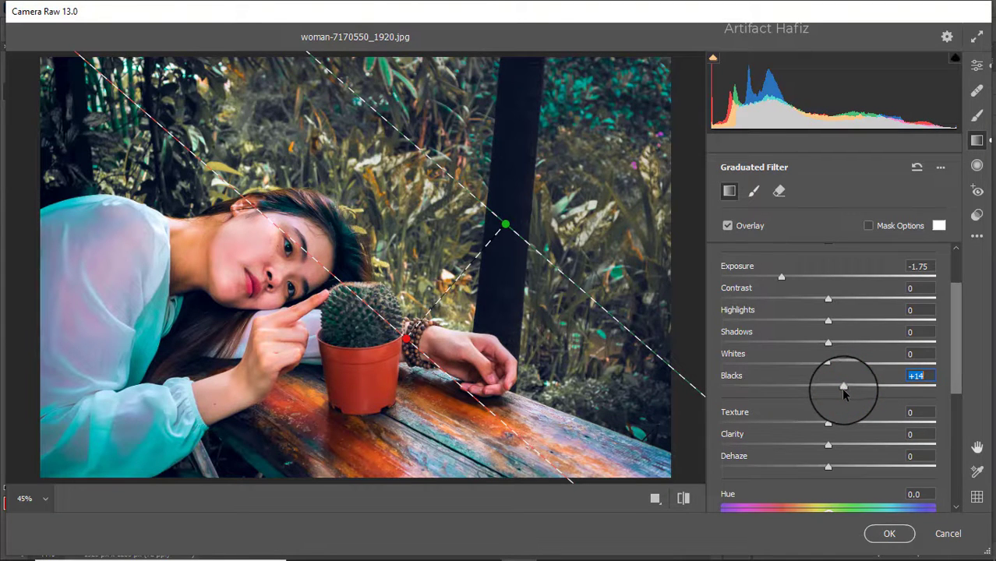
Return to the global edit settings and set Blacks in the Basic adjustments to +33.
click(976, 66)
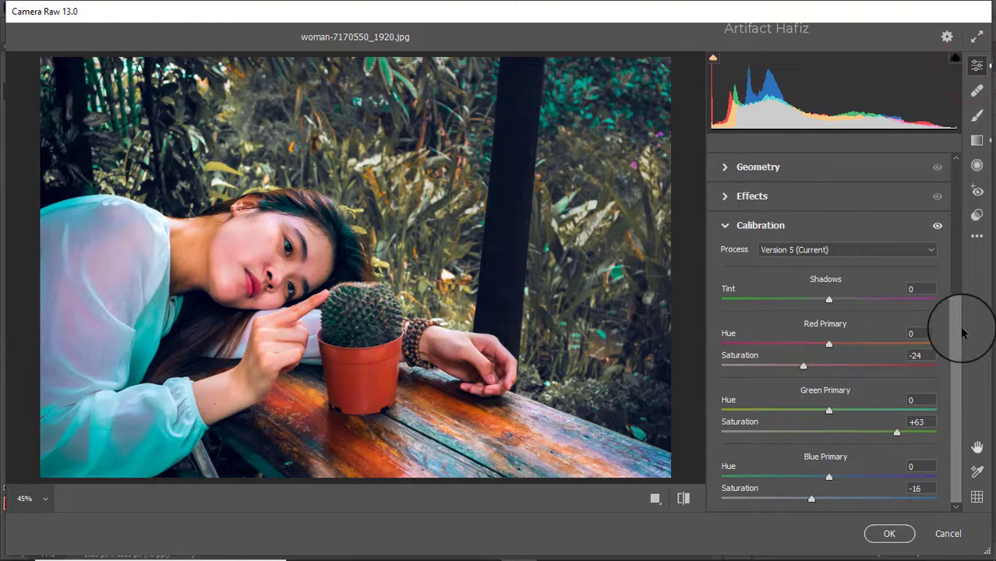
drag(962, 333, 956, 168)
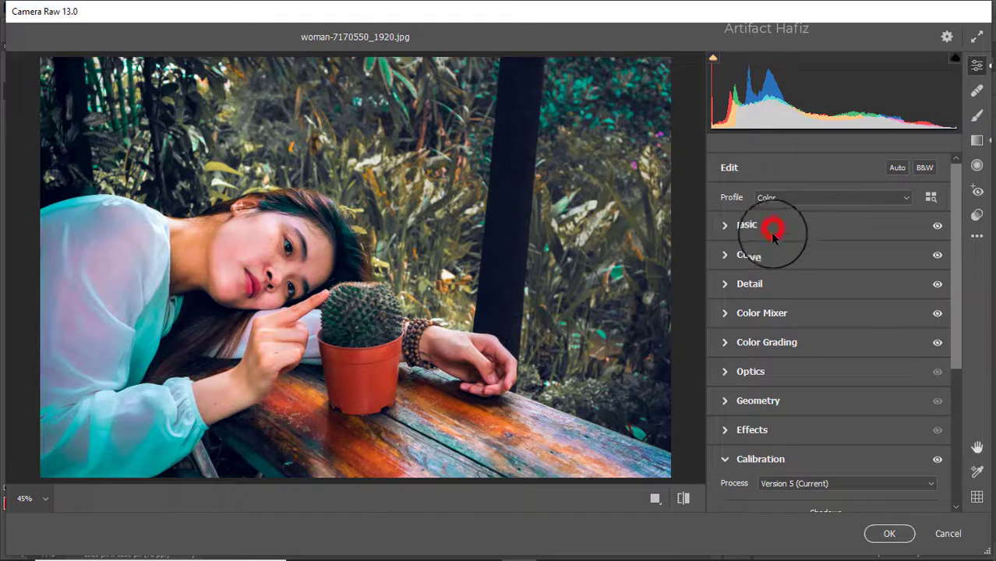
click(771, 231)
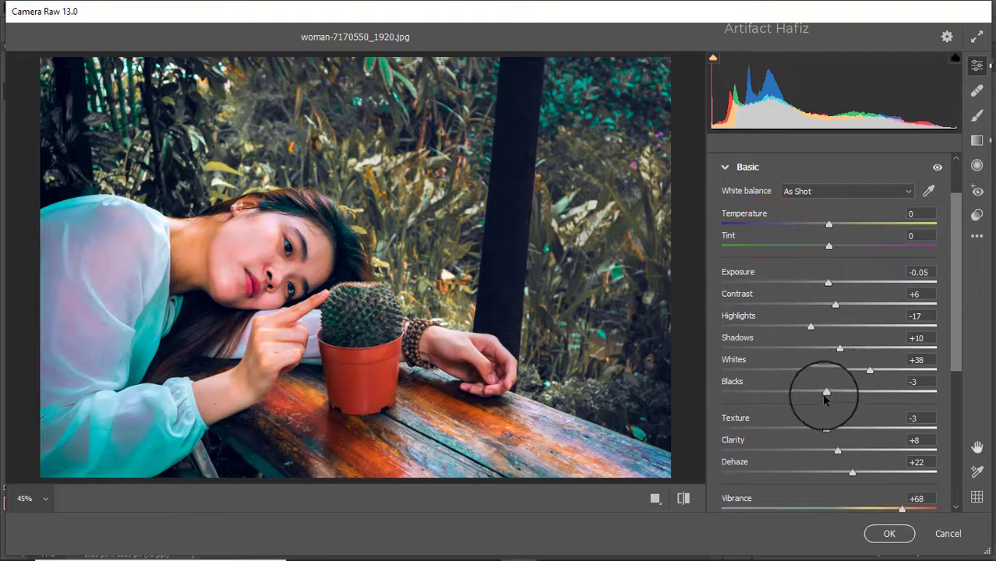
drag(835, 393, 867, 393)
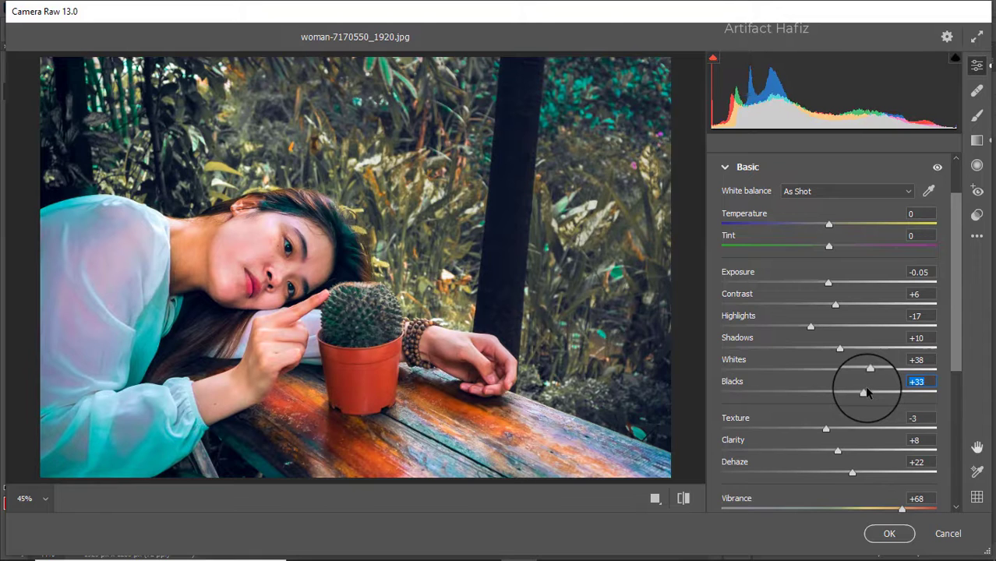
Compare the photo before and after side by side and apply the Camera Raw adjustments to the layer.
click(653, 499)
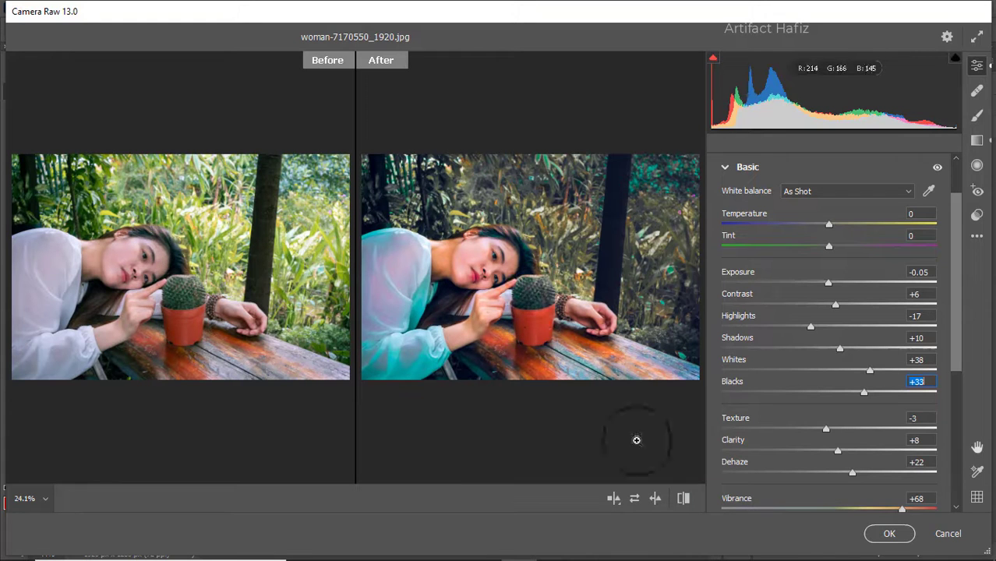
click(876, 536)
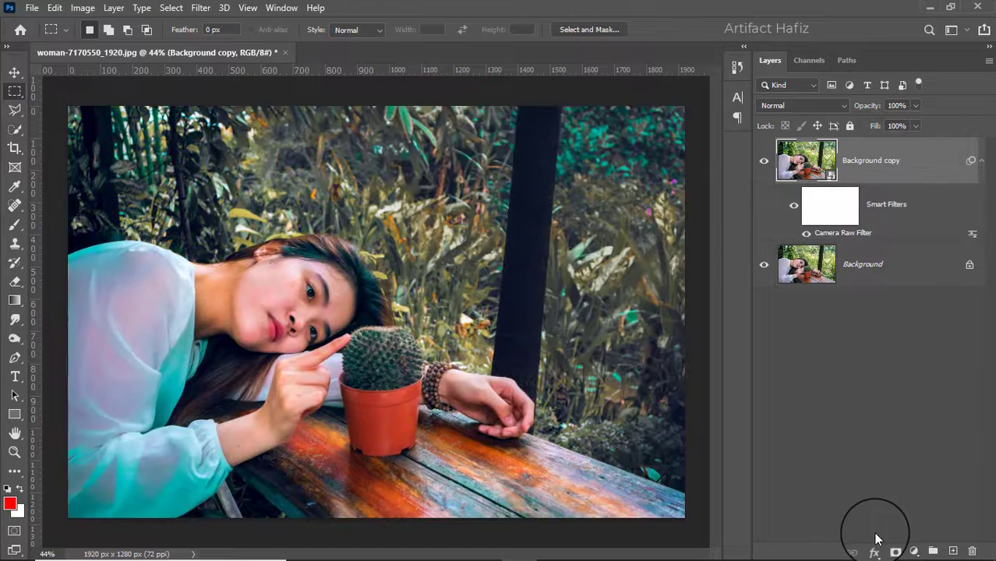
Toggle the visibility of the Background copy layer to compare the graded photo with the original.
click(763, 164)
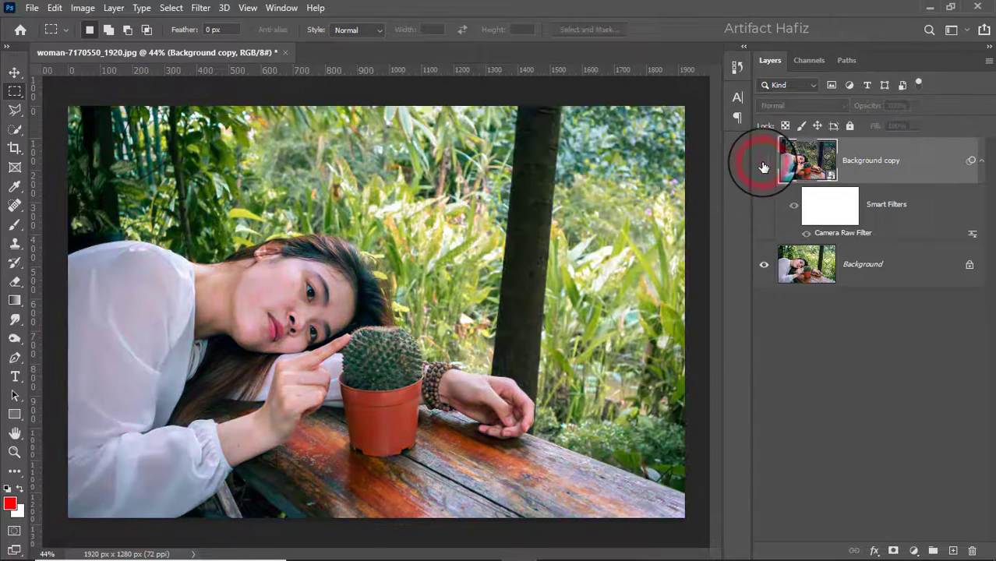
click(762, 163)
click(763, 164)
click(763, 164)
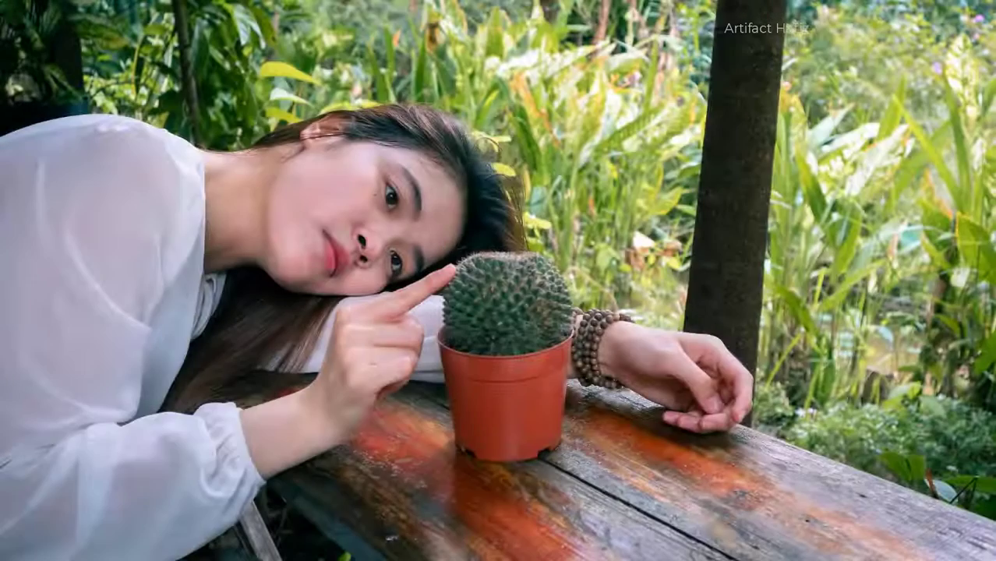